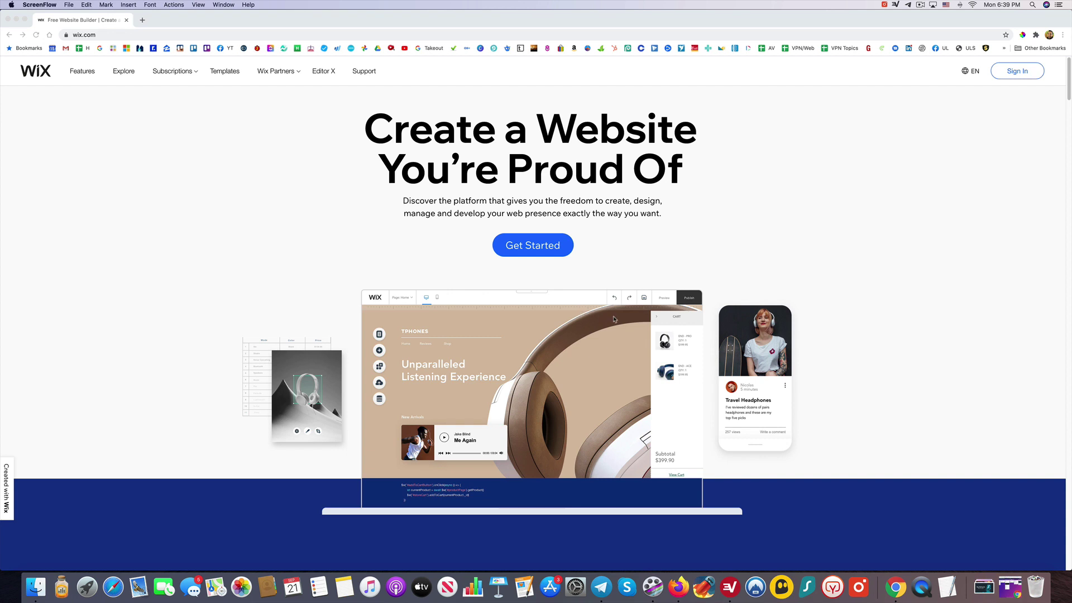
# Start a new Wix website and submit the sign-up form for a new account.
pyautogui.click(926, 7)
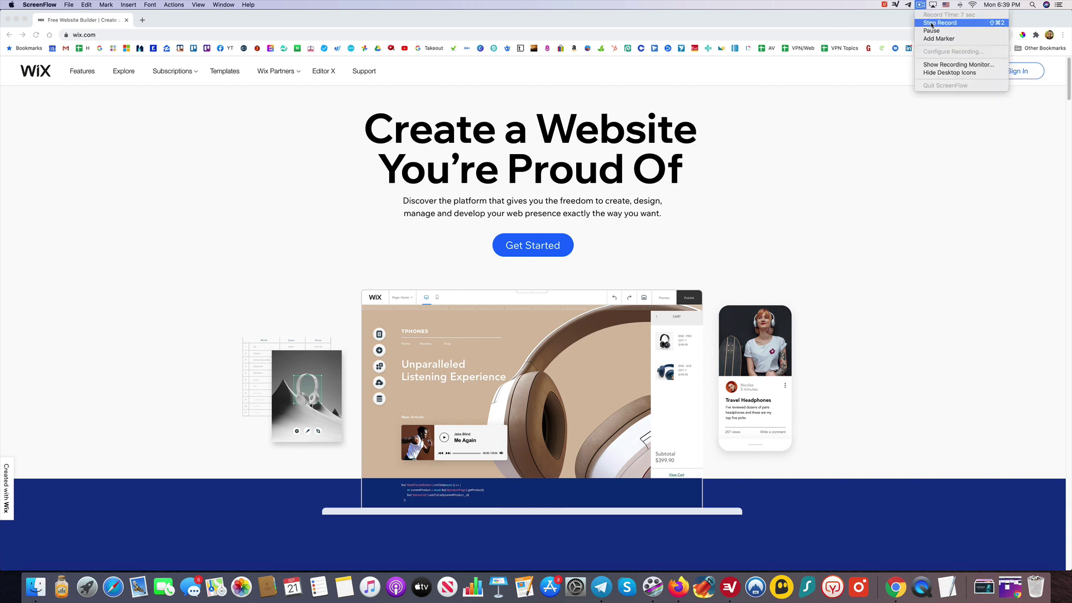
pyautogui.click(935, 188)
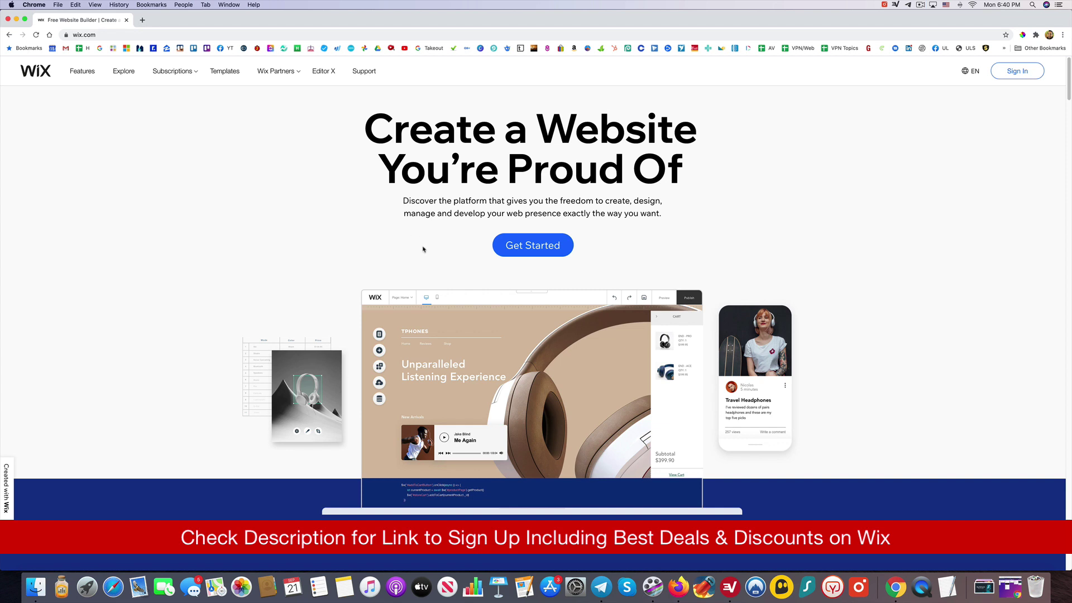
pyautogui.click(547, 249)
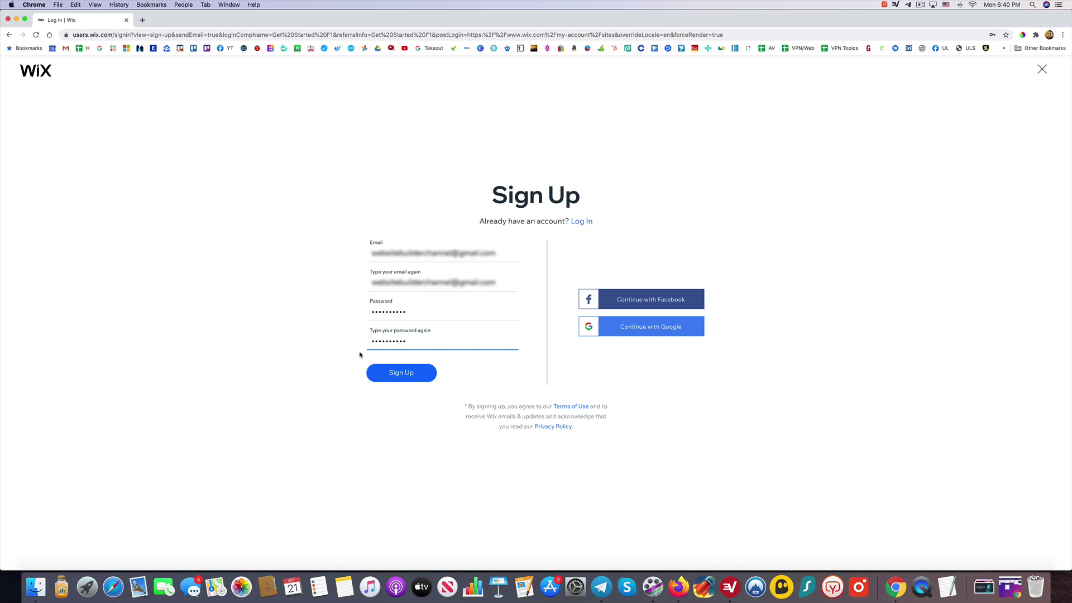
pyautogui.click(405, 378)
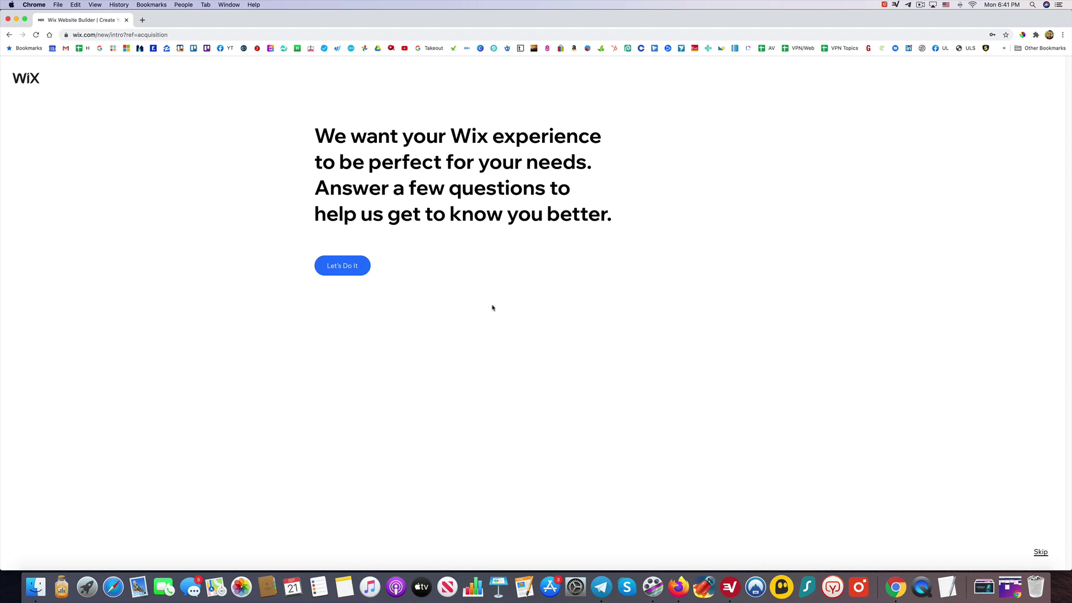
# Answer onboarding: the website is for myself, and its type is Blogger.
pyautogui.click(351, 269)
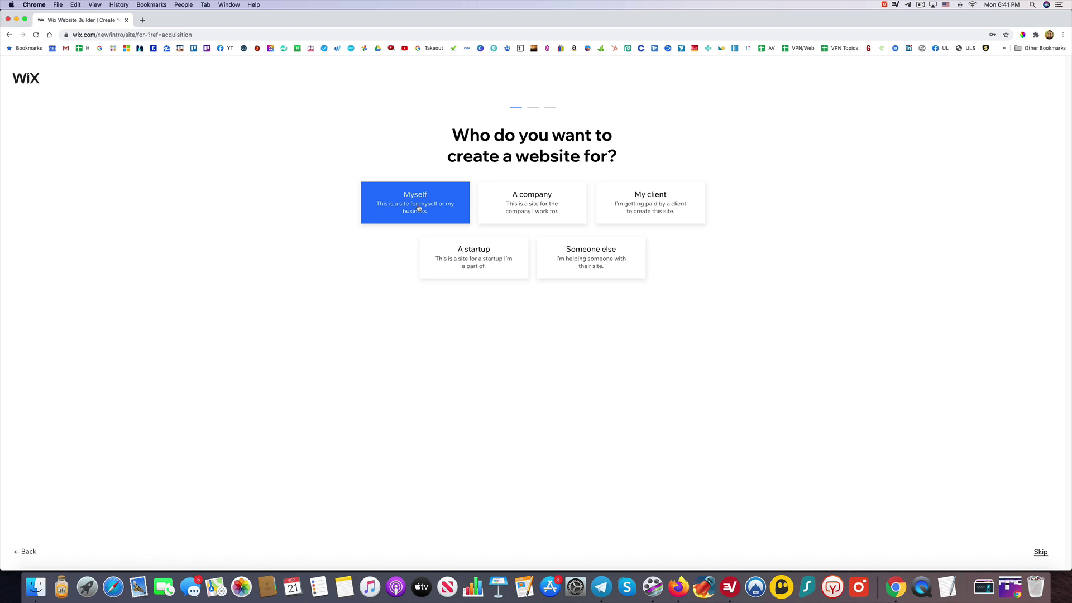
pyautogui.click(417, 208)
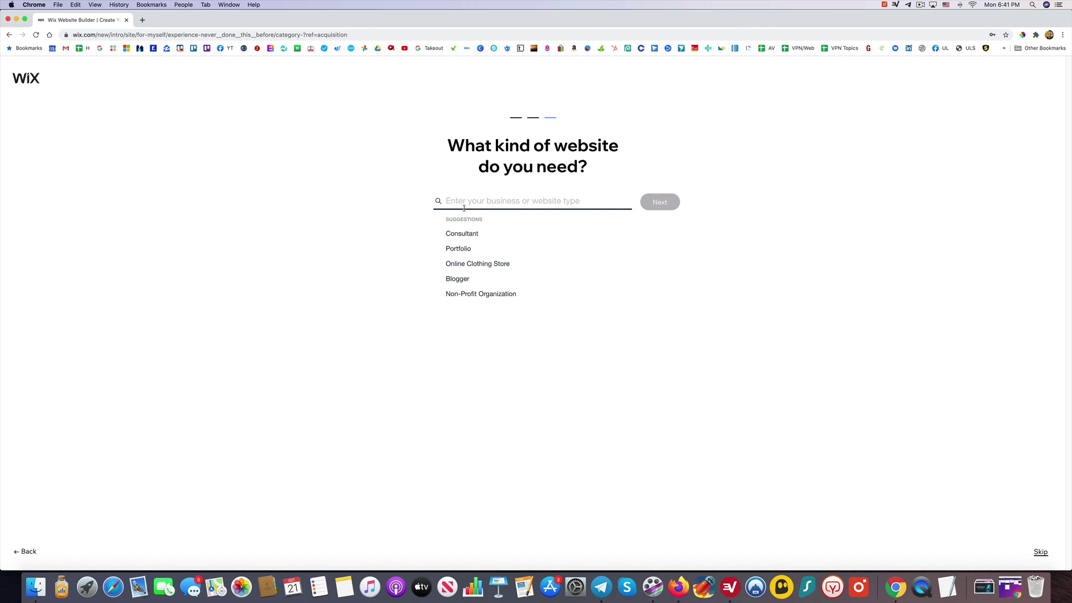
pyautogui.click(457, 279)
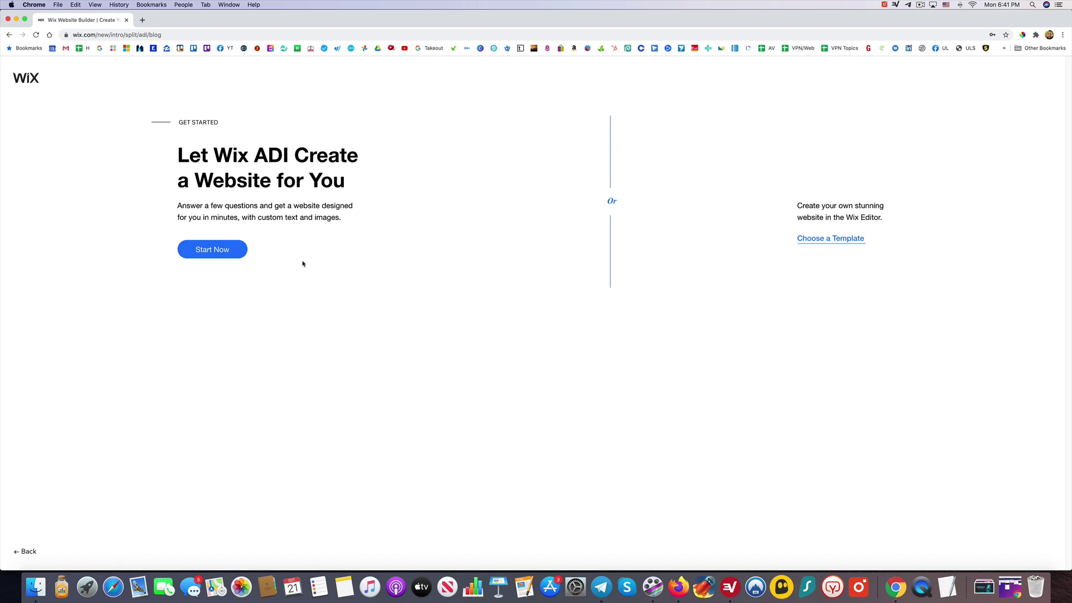
# Let Wix ADI design the site, dropping Chat and adding Video to the features.
pyautogui.click(212, 251)
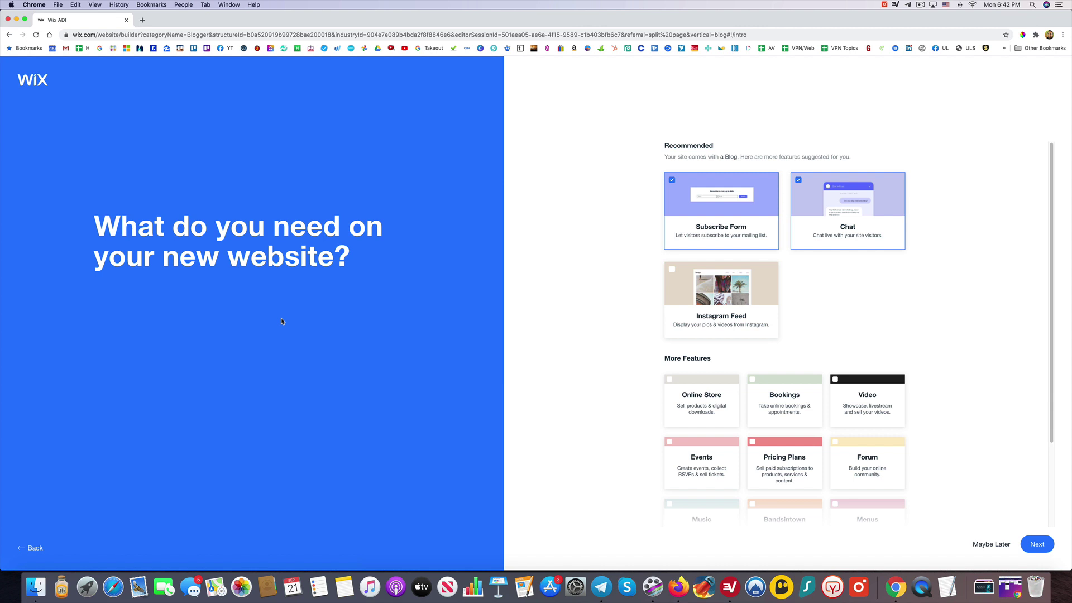
pyautogui.click(799, 181)
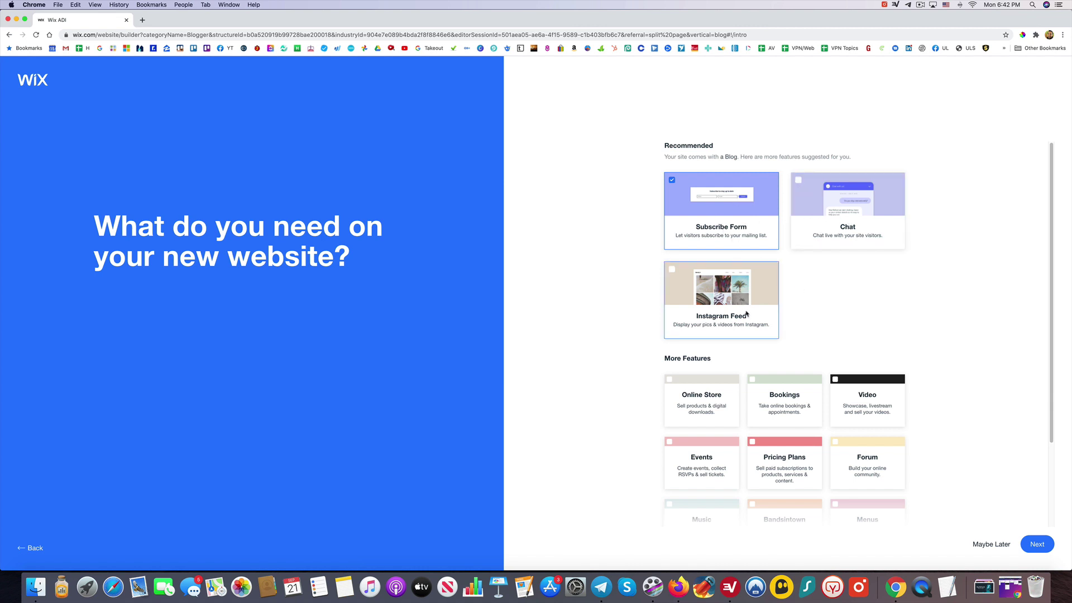
pyautogui.click(869, 391)
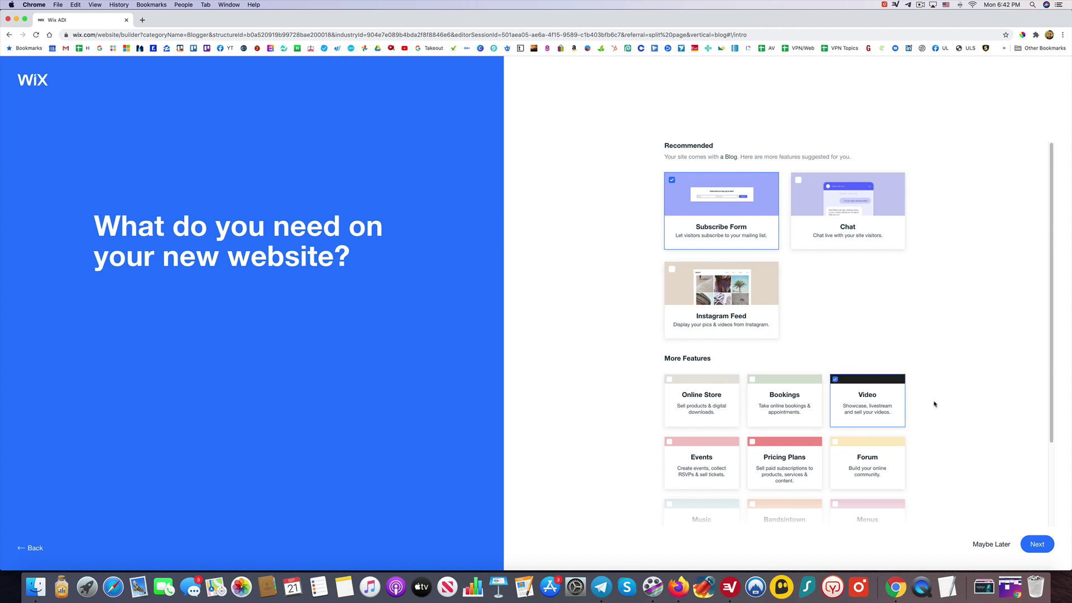
pyautogui.scroll(-2, 934, 402)
pyautogui.scroll(-2, 934, 403)
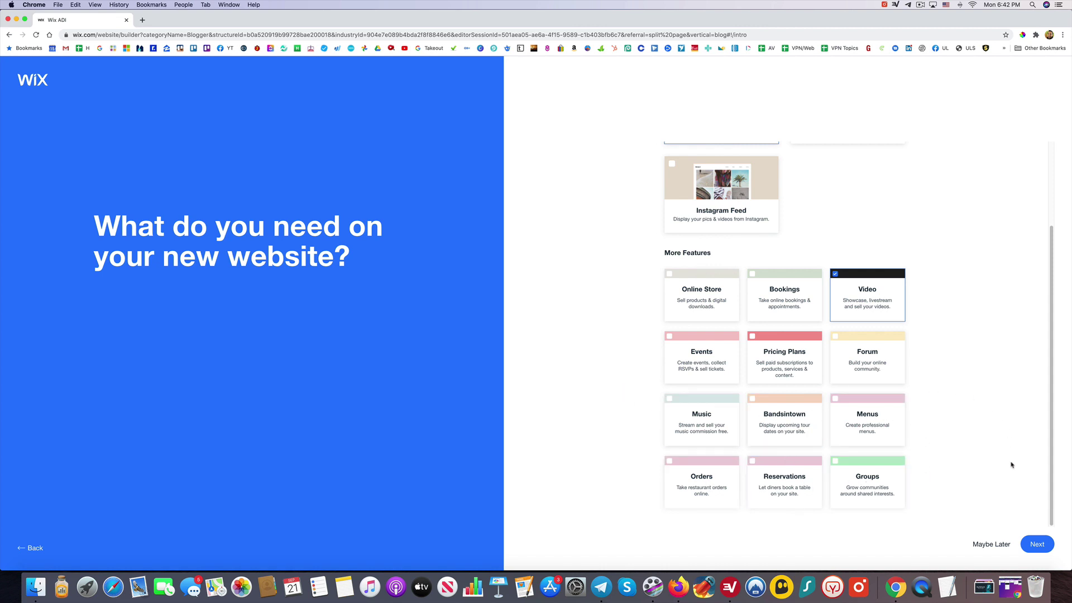
pyautogui.click(1038, 548)
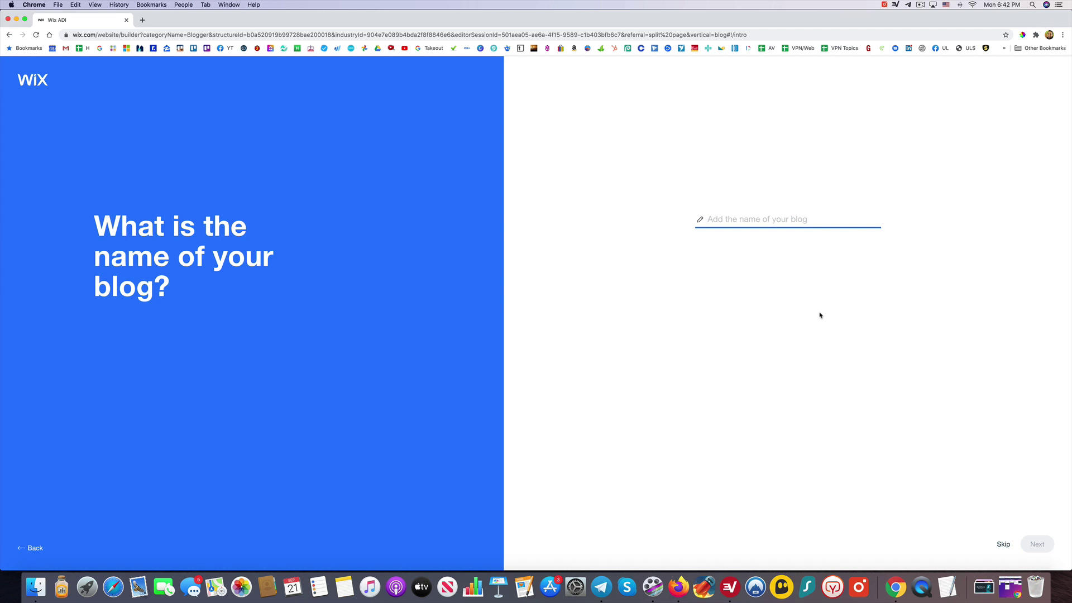
# Name the blog 'Special Blog', skip importing content, and accept the reviewed site info.
pyautogui.write('Bl')
pyautogui.press('BackSpace')
pyautogui.press('BackSpace')
pyautogui.write('S')
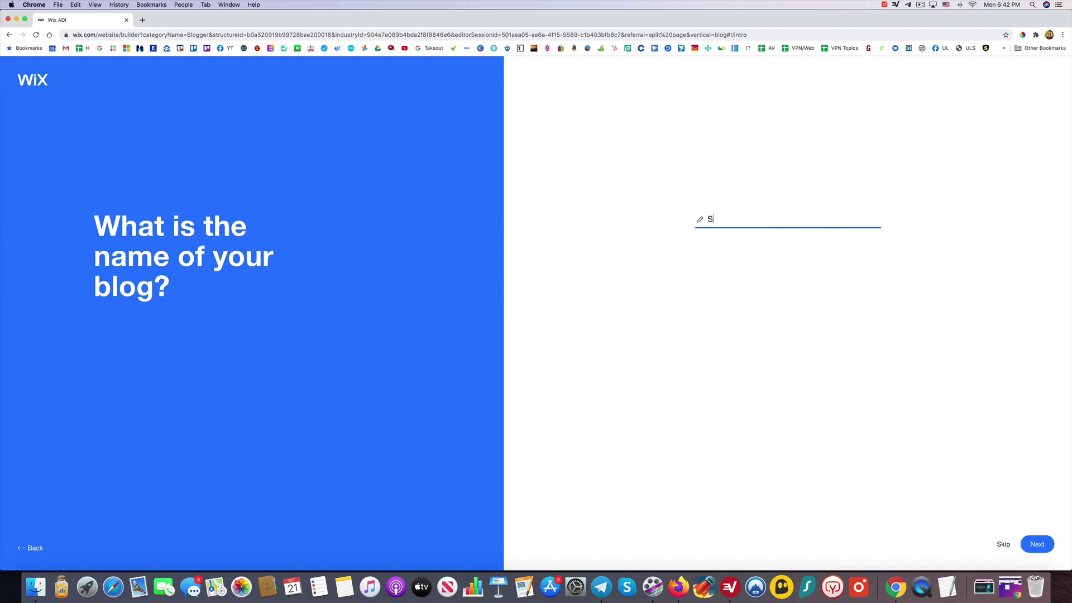
pyautogui.write('pecial Blog')
pyautogui.click(1037, 544)
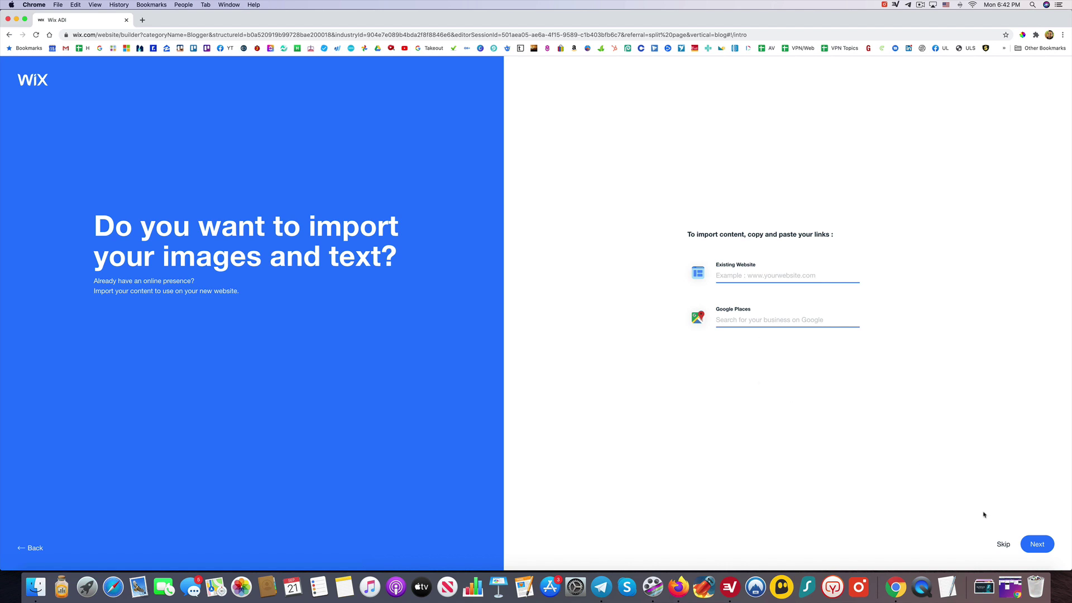
pyautogui.click(1037, 544)
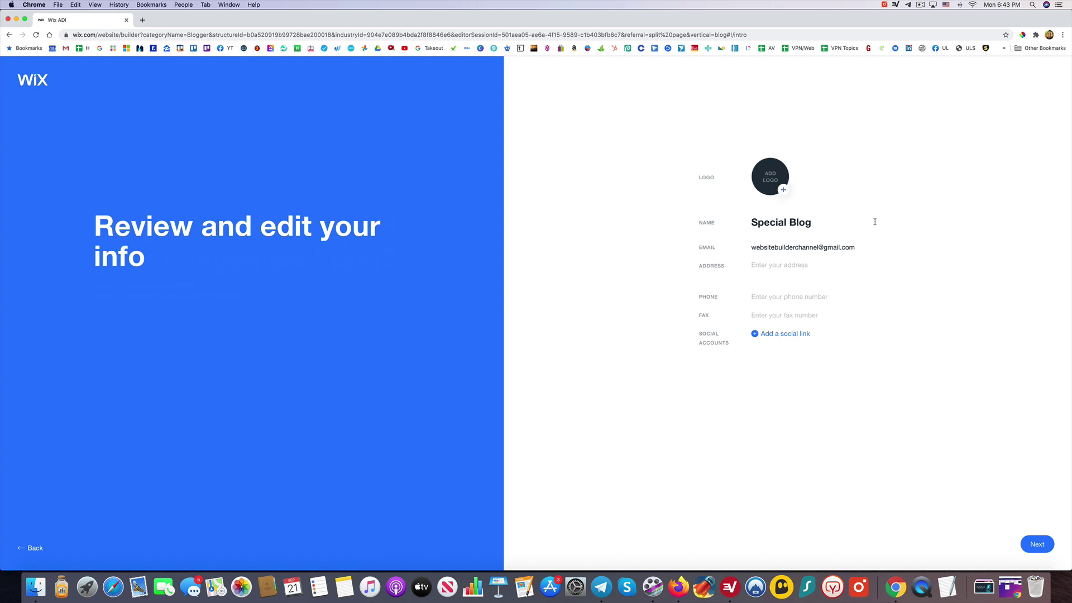
pyautogui.click(1037, 544)
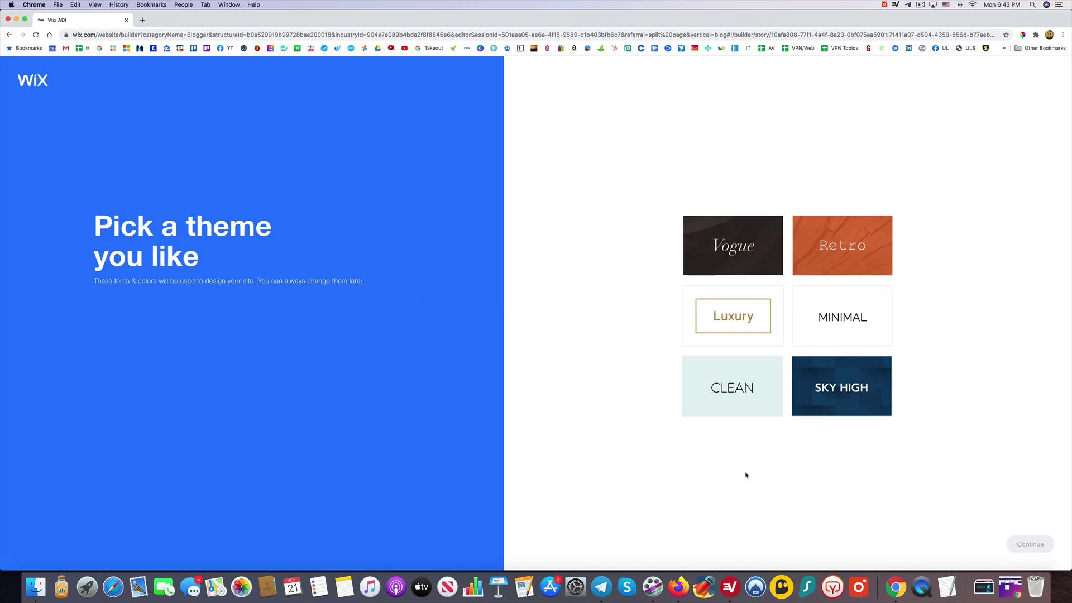
# Apply the Clean theme and choose a homepage design for the site.
pyautogui.click(747, 407)
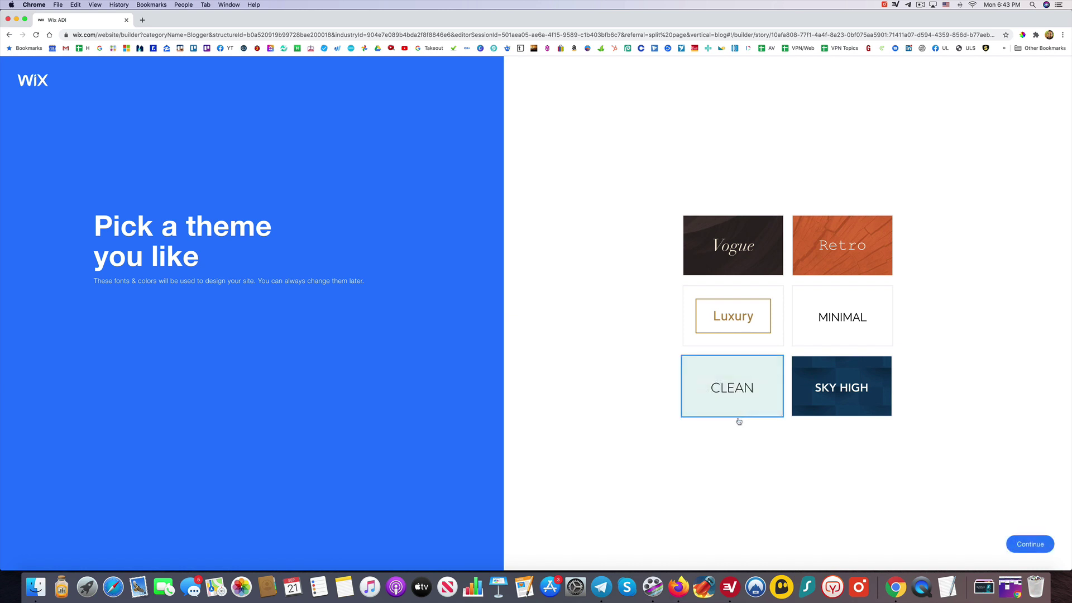
pyautogui.click(1030, 544)
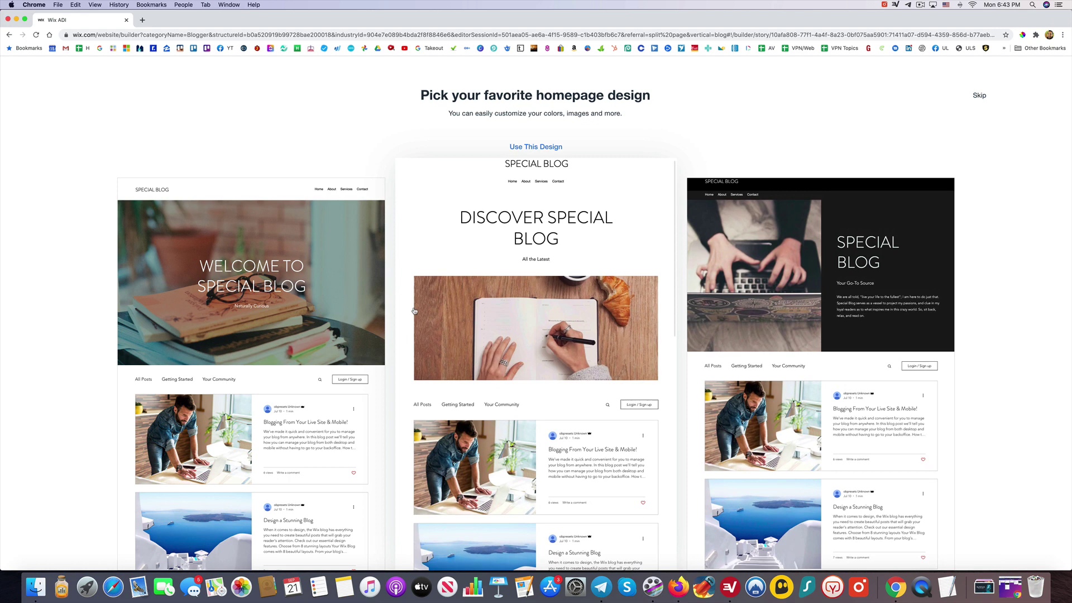
pyautogui.moveTo(254, 297)
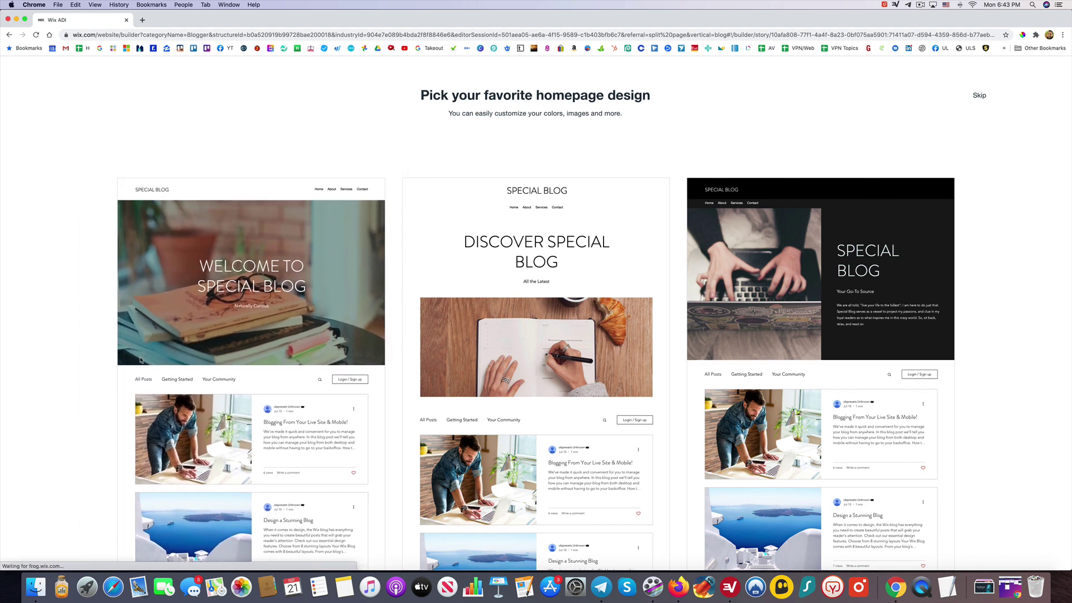
pyautogui.moveTo(403, 372)
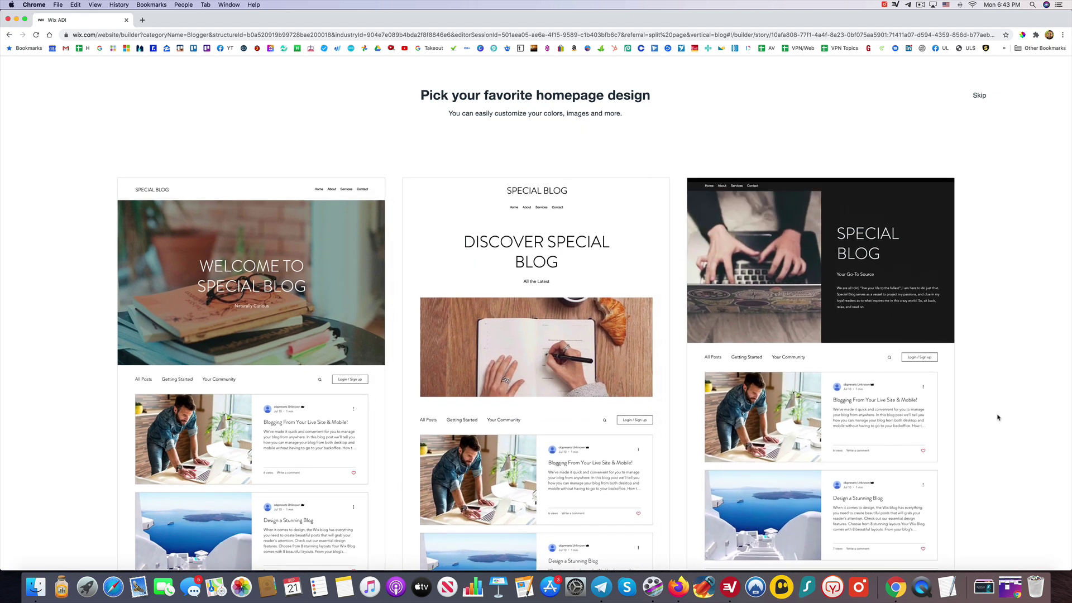
pyautogui.moveTo(591, 137)
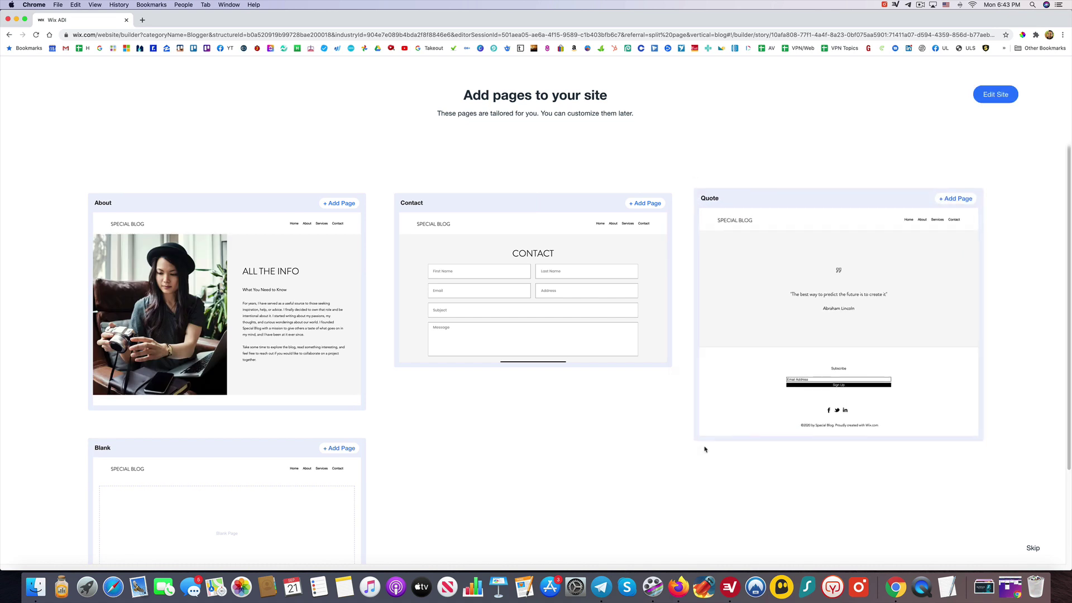
# Add the About and Contact pages, then build the site with them.
pyautogui.scroll(-1, 638, 446)
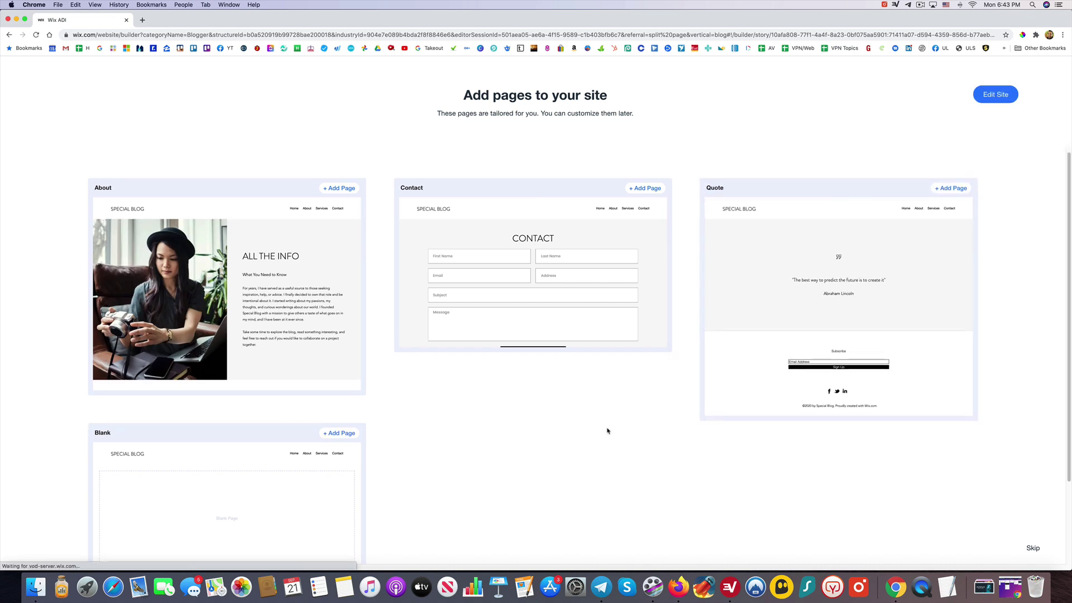
pyautogui.click(332, 185)
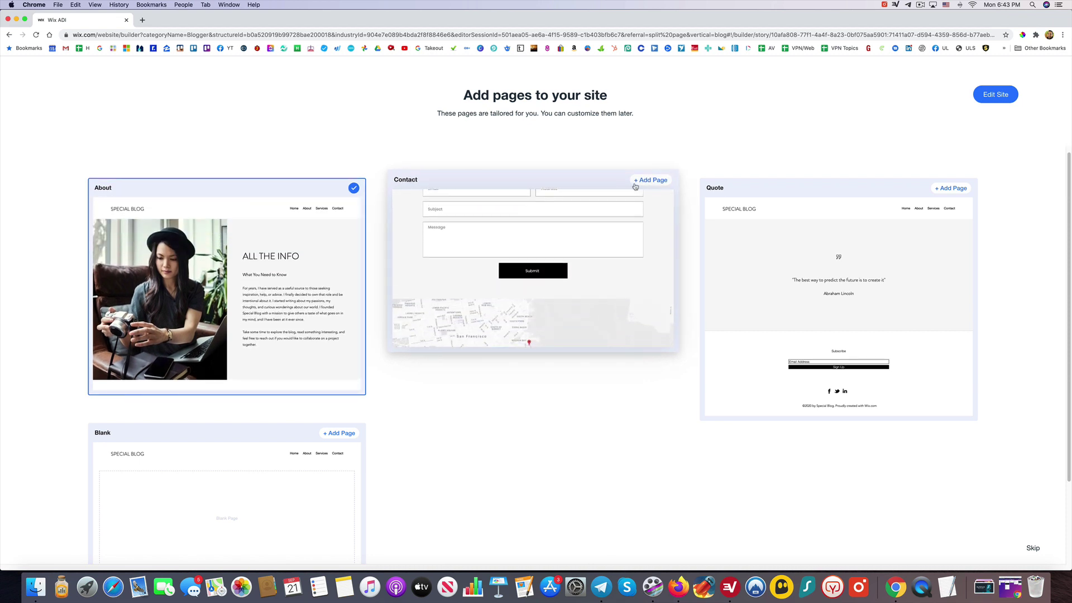
pyautogui.click(634, 187)
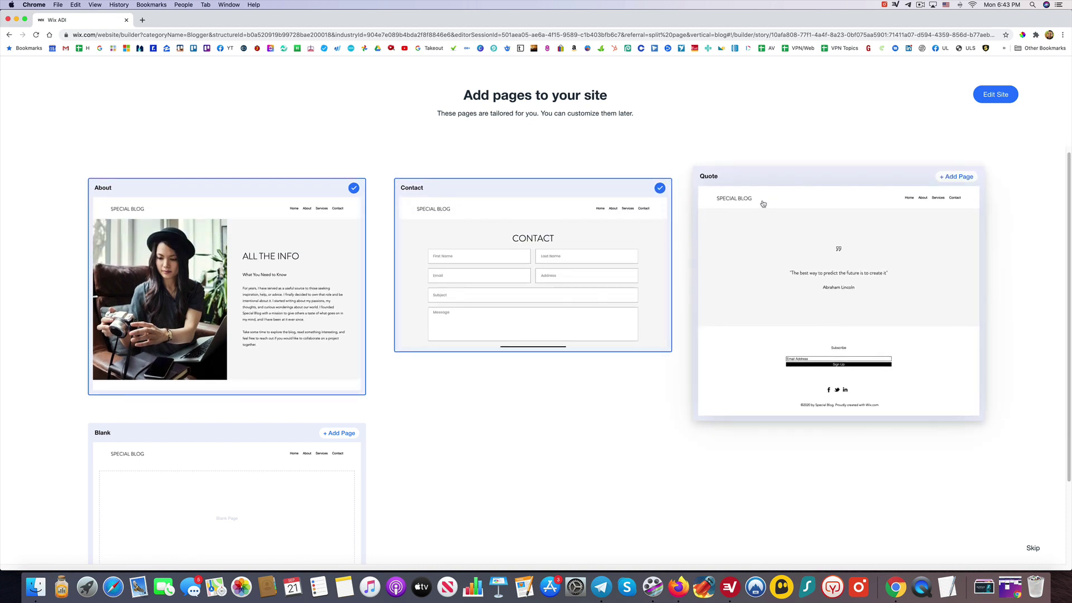
pyautogui.scroll(-2, 514, 418)
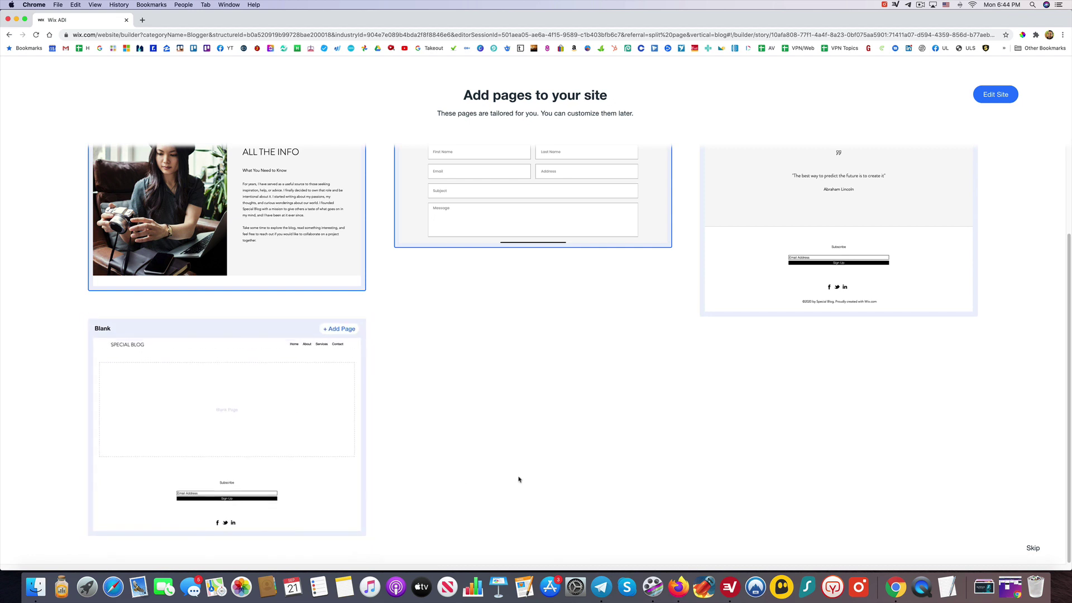
pyautogui.scroll(2, 969, 282)
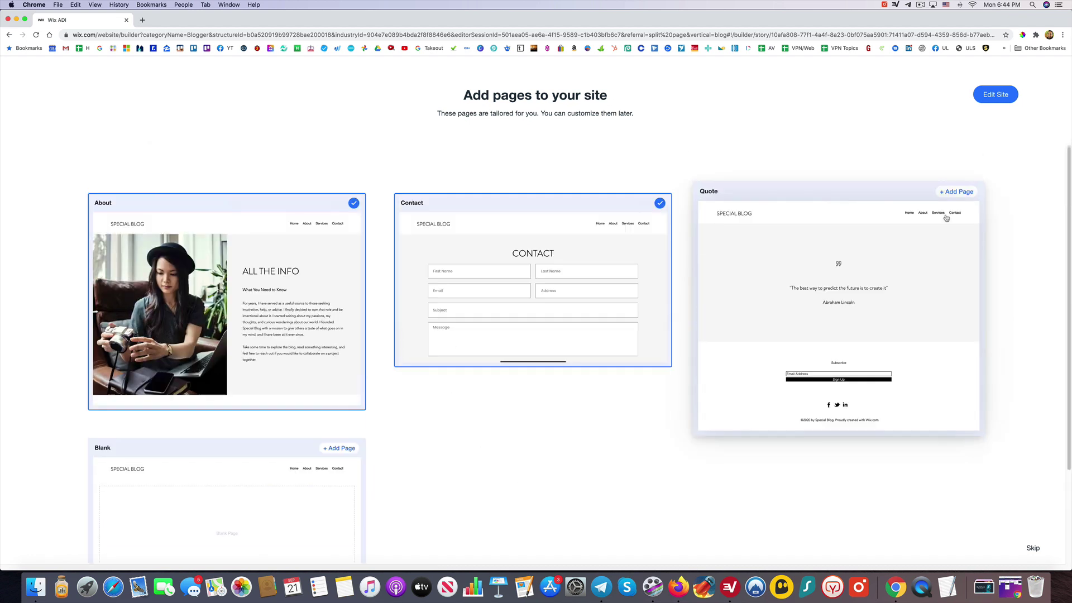
pyautogui.click(990, 96)
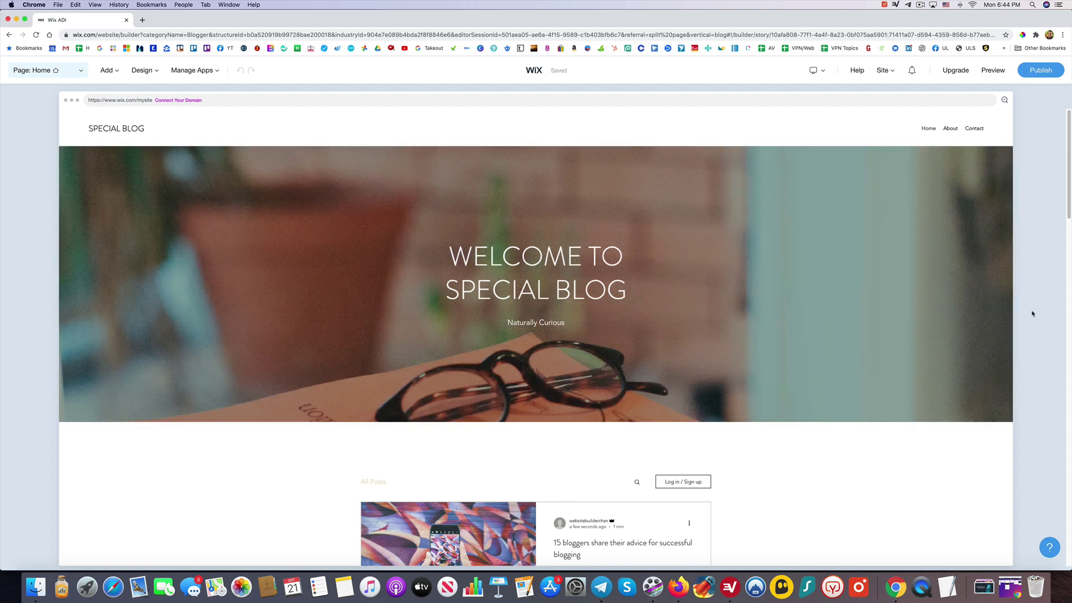
# Scroll through the Special Blog homepage preview and return to the top.
pyautogui.scroll(-2, 1024, 336)
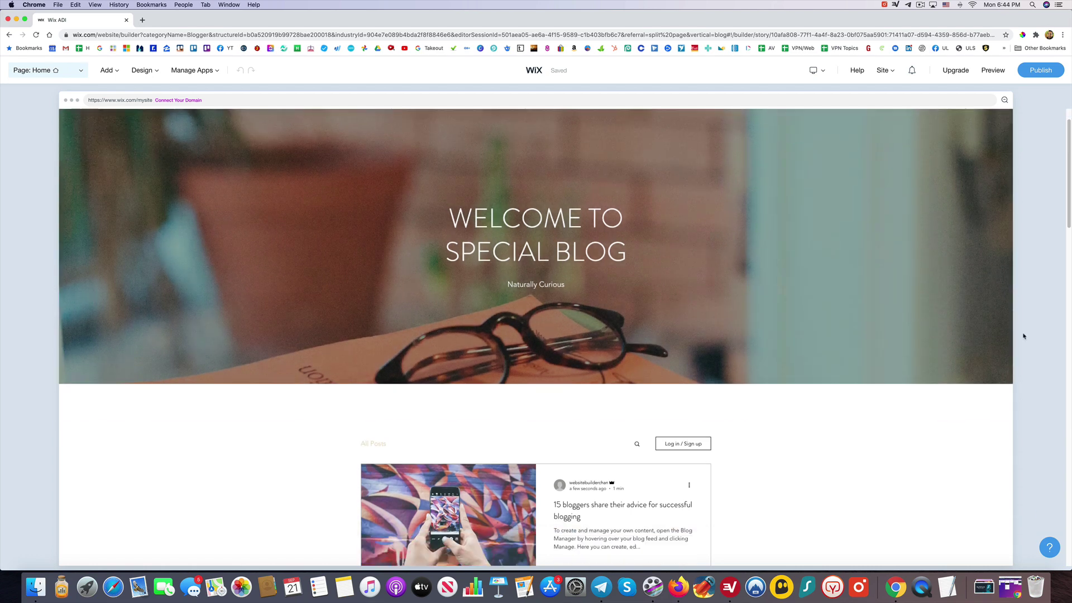
pyautogui.scroll(-8, 1023, 335)
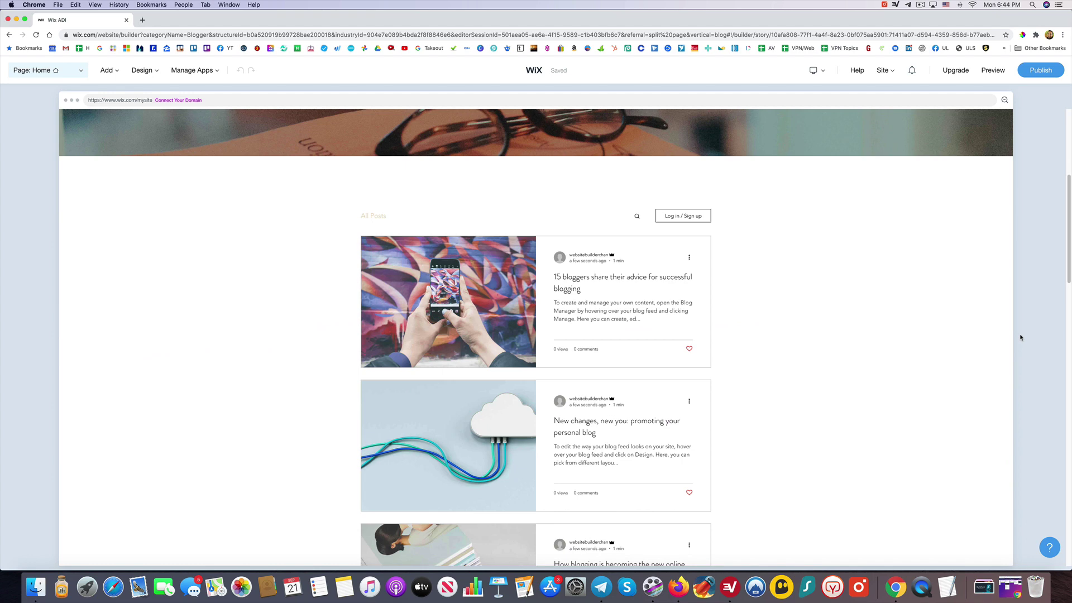
pyautogui.scroll(-20, 1021, 337)
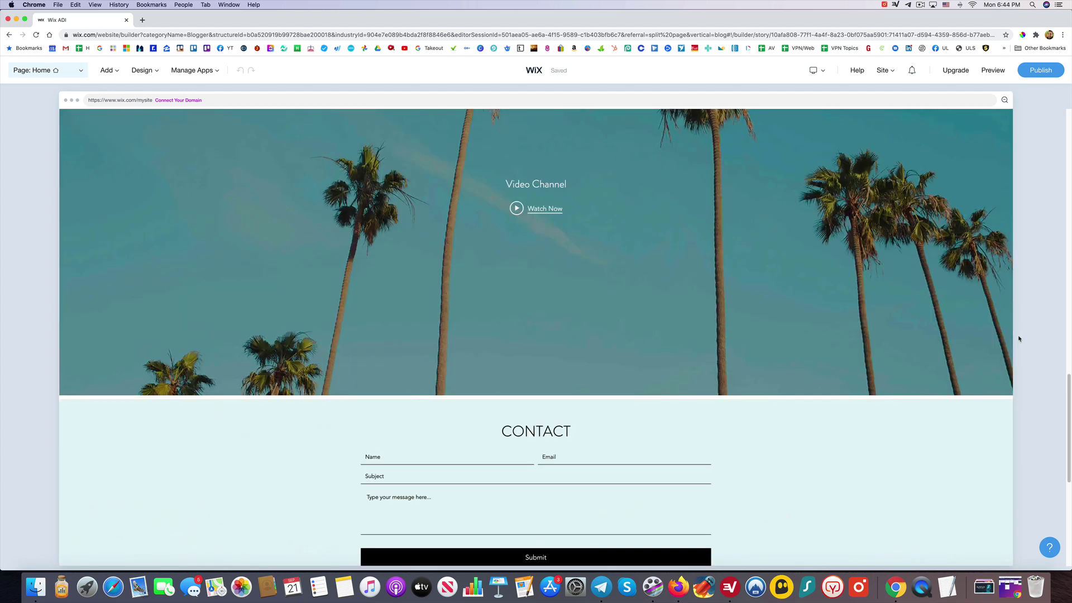
pyautogui.scroll(1, 1019, 338)
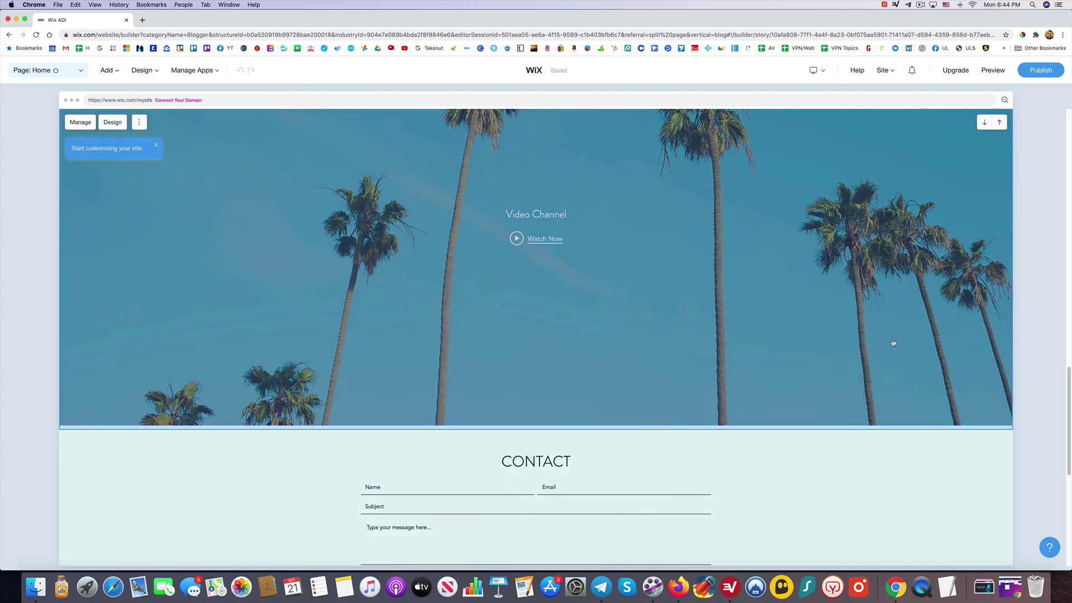
pyautogui.scroll(-13, 945, 370)
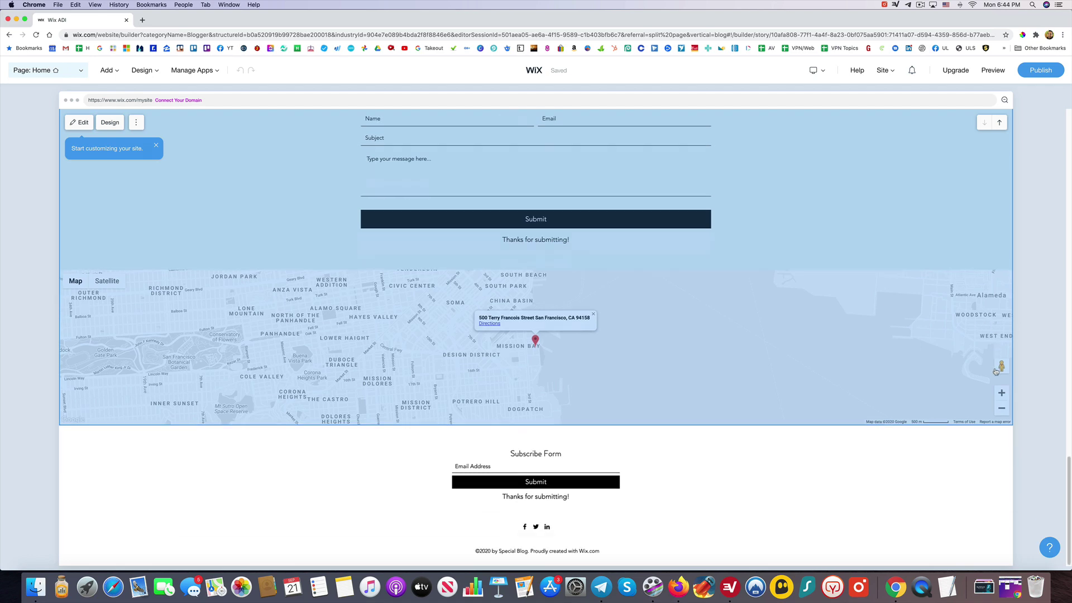
pyautogui.scroll(20, 995, 370)
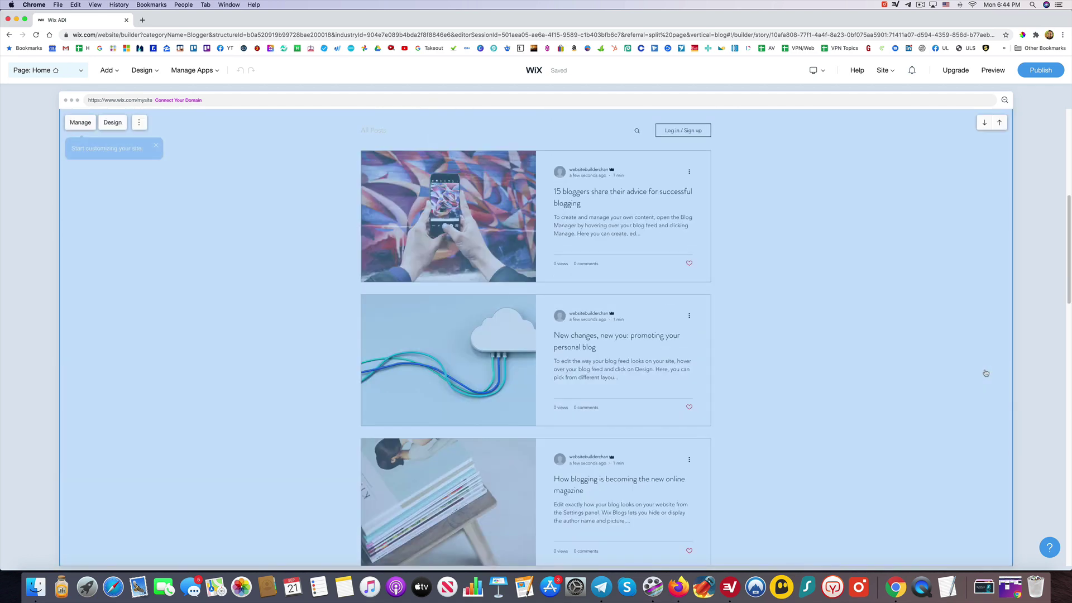
pyautogui.scroll(12, 985, 373)
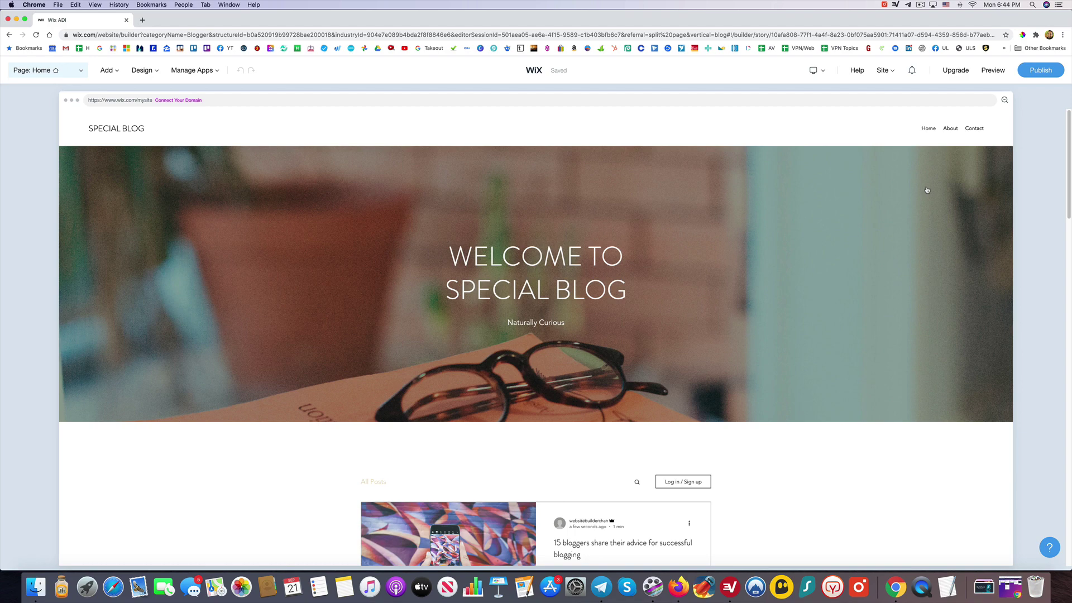
# Start publishing Special Blog from the editor's Publish button.
pyautogui.moveTo(699, 212)
pyautogui.moveTo(953, 70)
pyautogui.click(1039, 71)
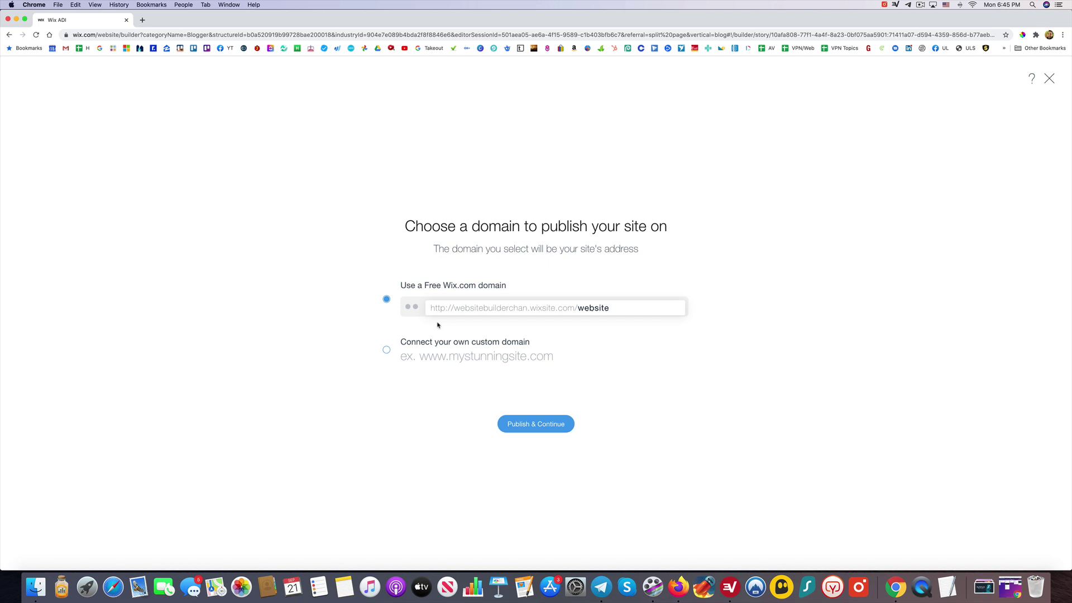
# Publish Special Blog on the free Wix.com address and close the congratulations message.
pyautogui.click(539, 428)
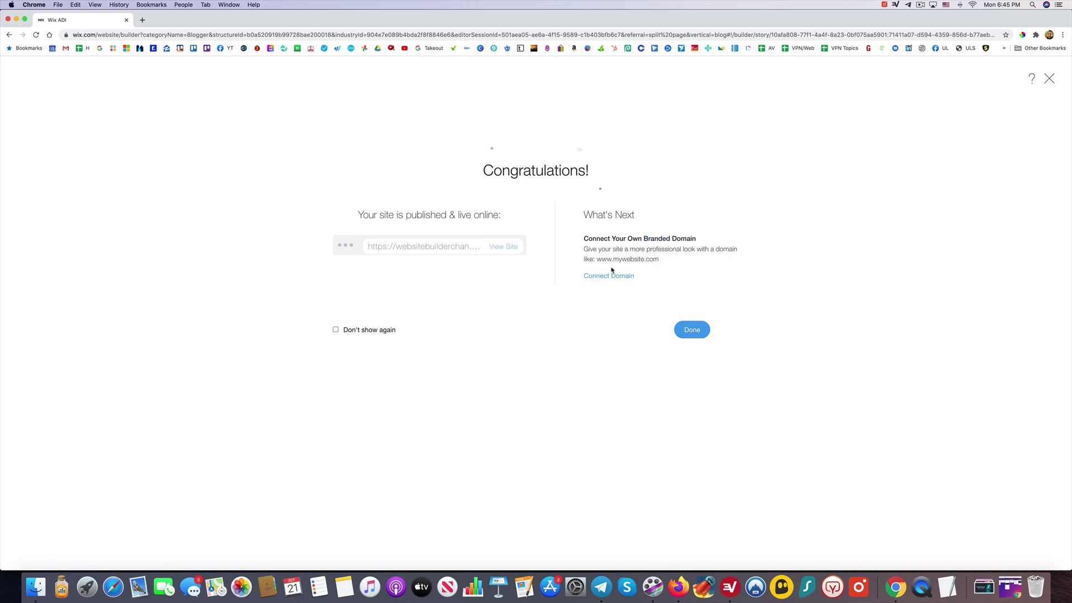
pyautogui.click(691, 331)
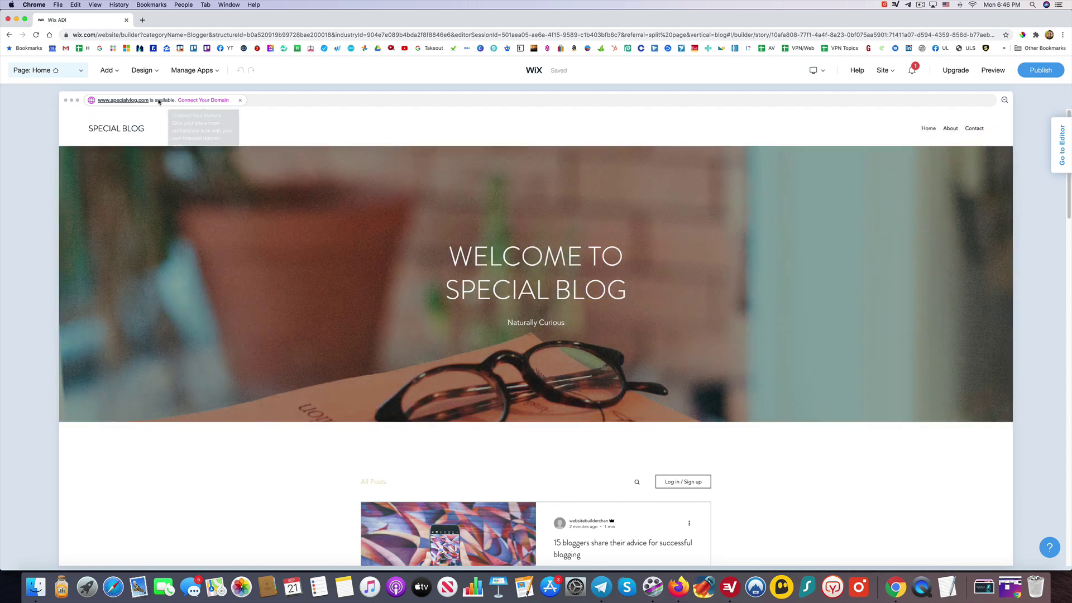
pyautogui.click(124, 104)
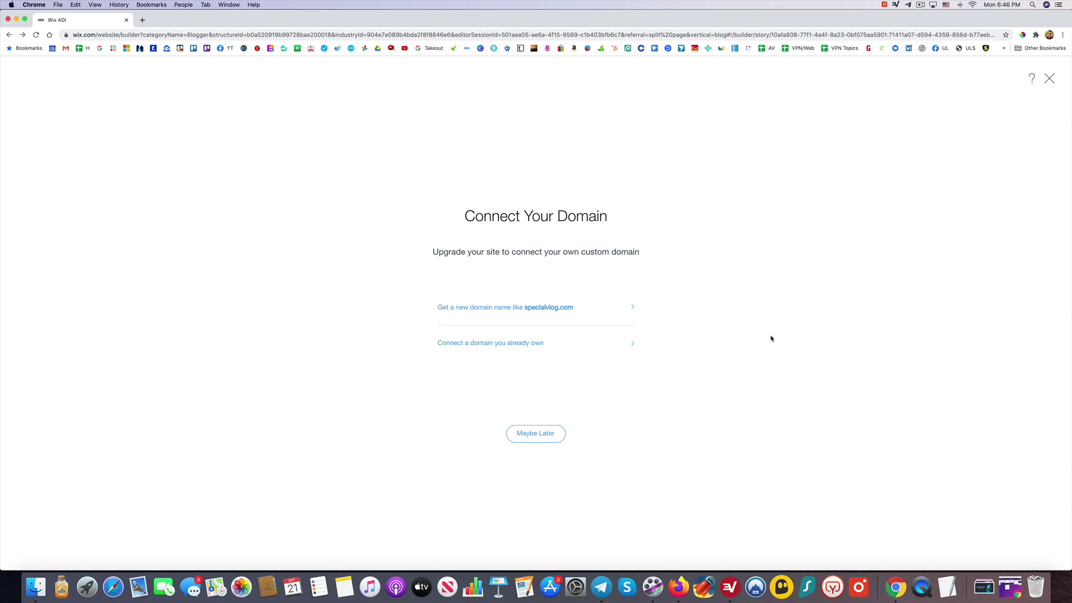
pyautogui.click(1049, 79)
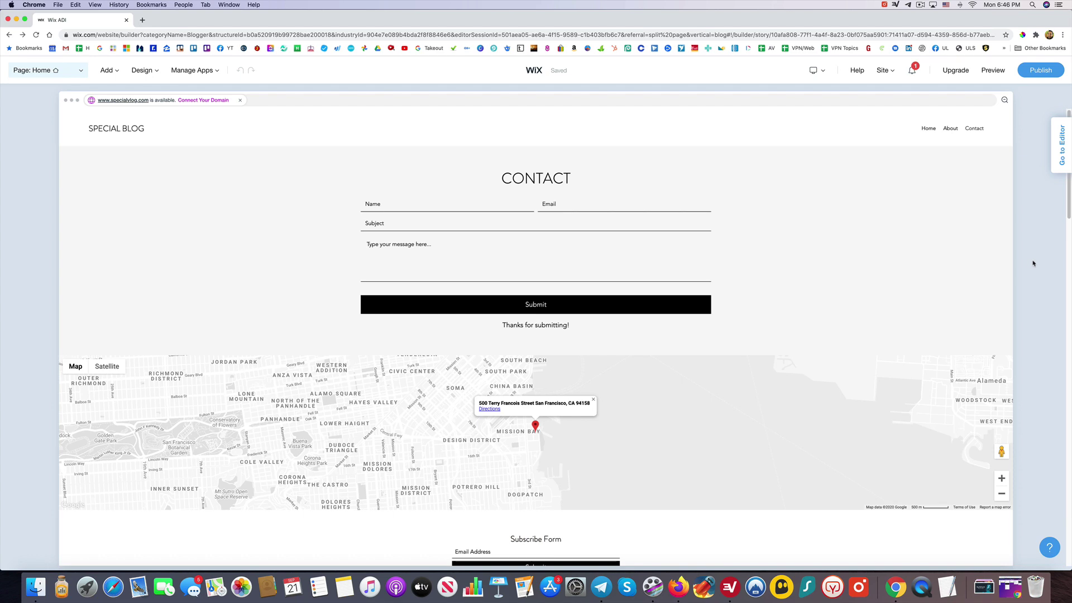
pyautogui.scroll(-3, 1044, 260)
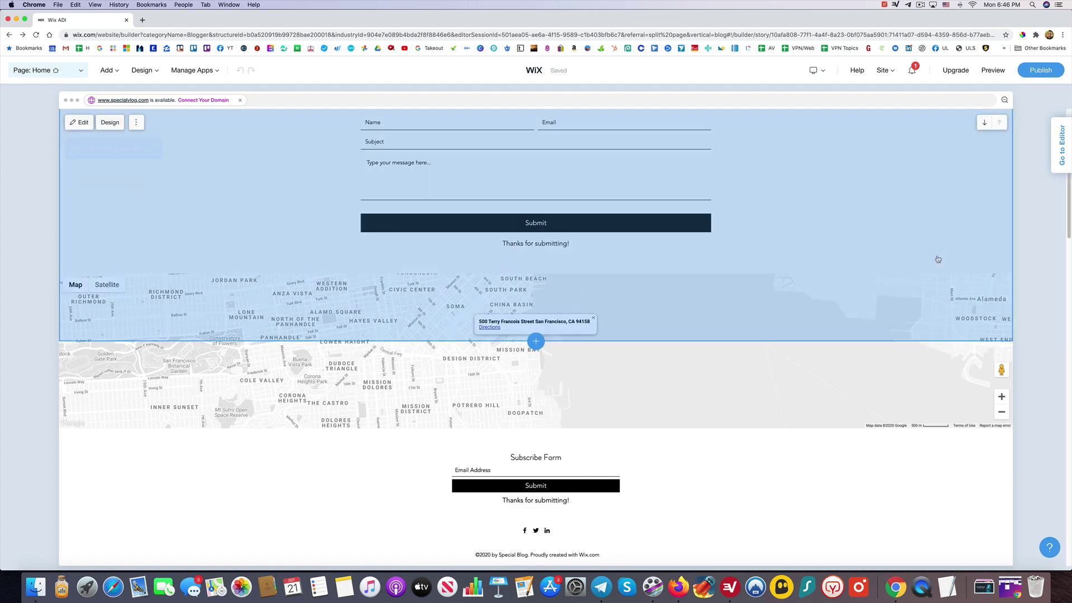
pyautogui.scroll(3, 1044, 260)
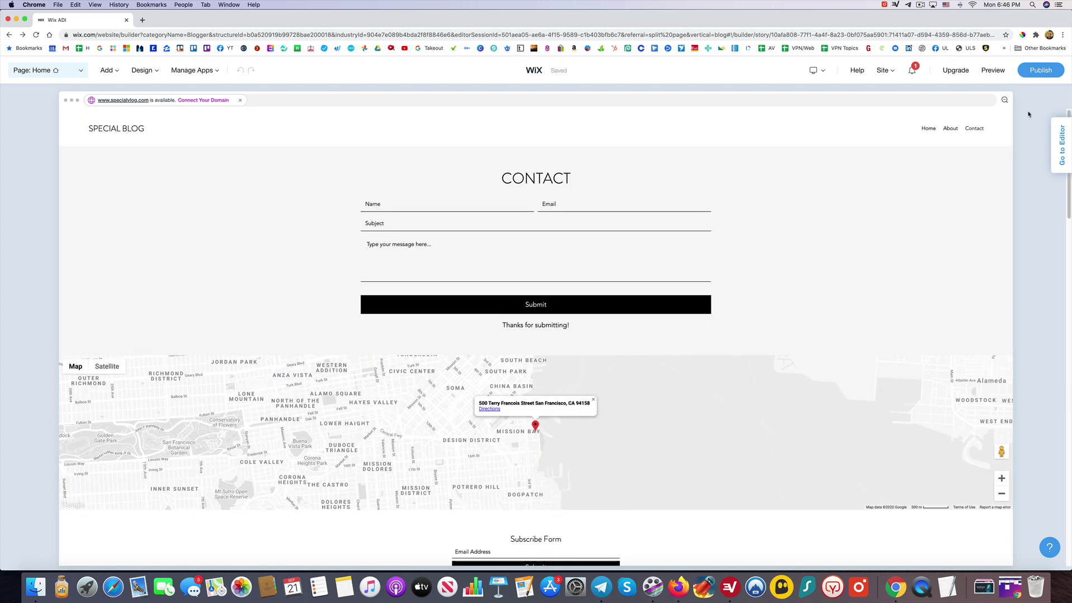